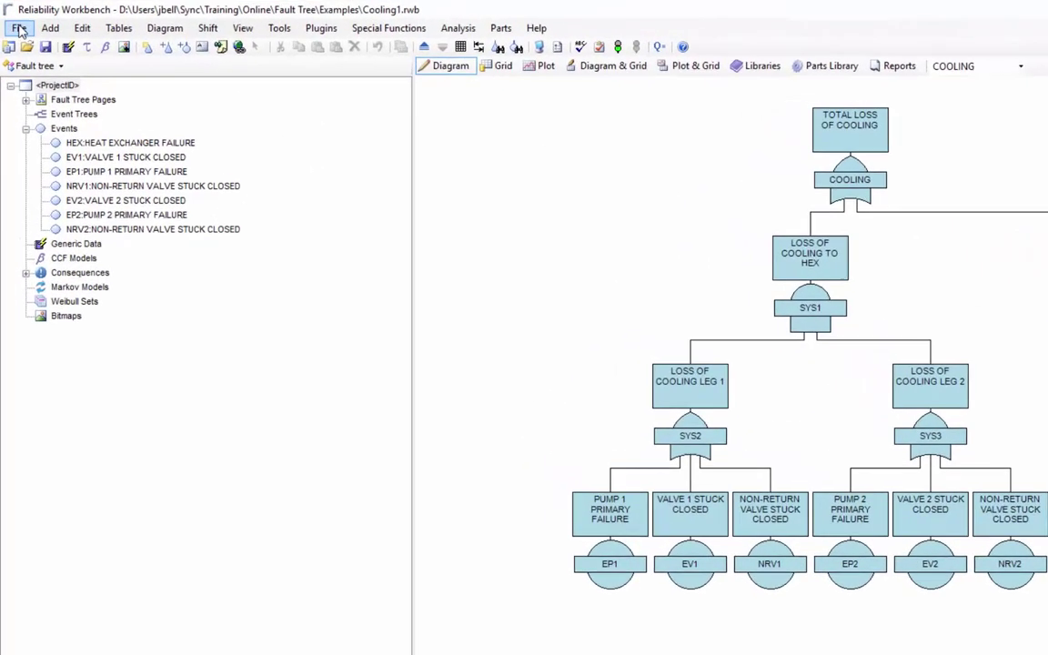
# Attach Elec1.rwb from the Examples folder as a library via File > Attach Library.
pyautogui.click(19, 29)
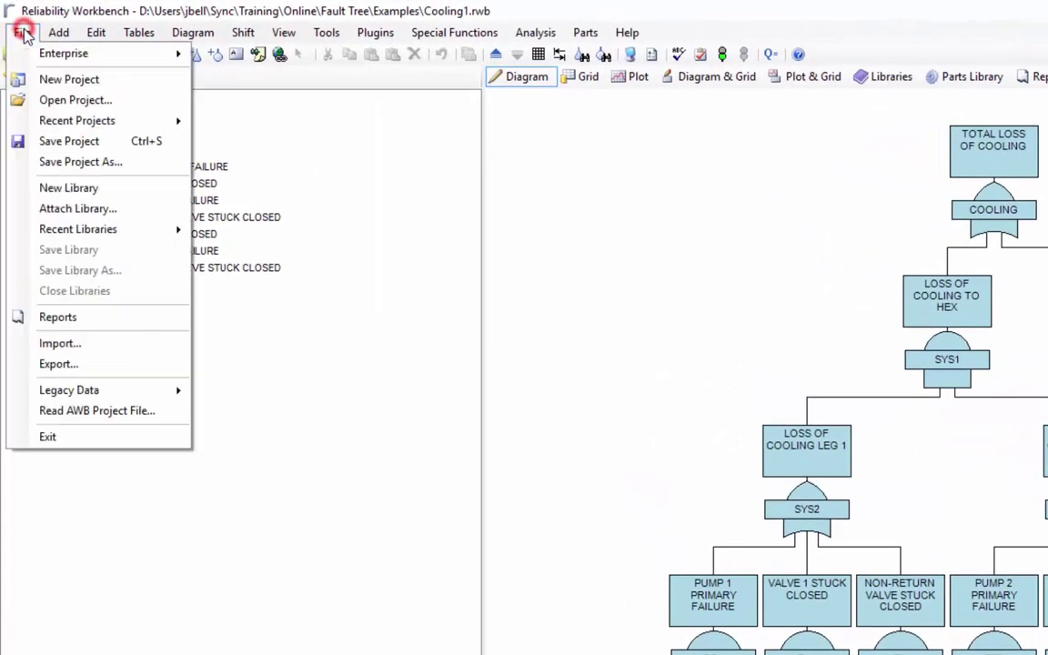
pyautogui.click(39, 208)
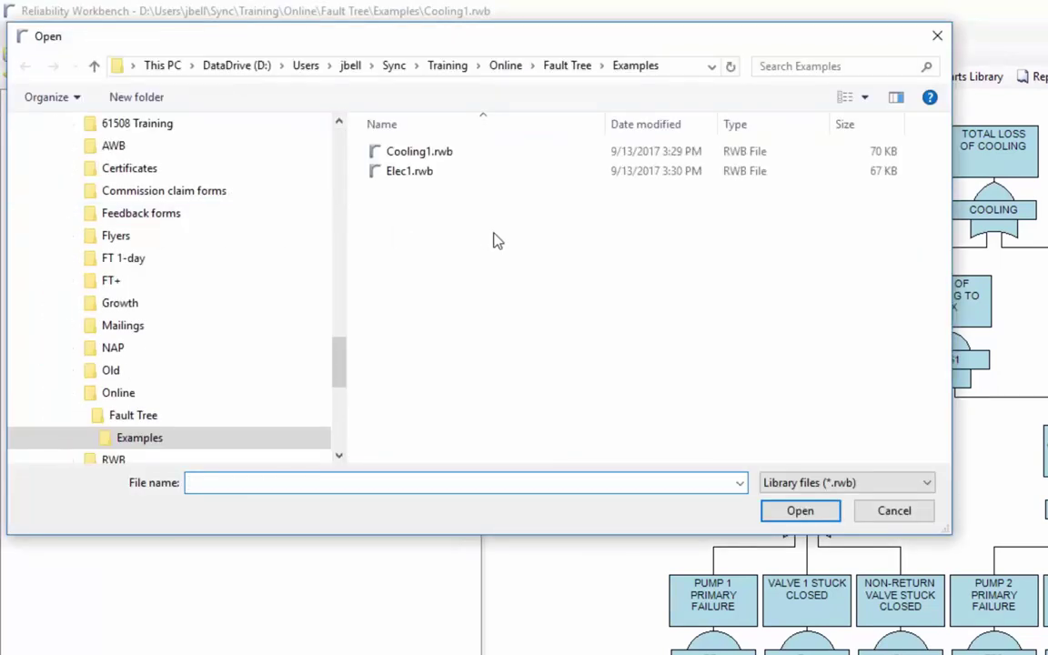
pyautogui.click(403, 172)
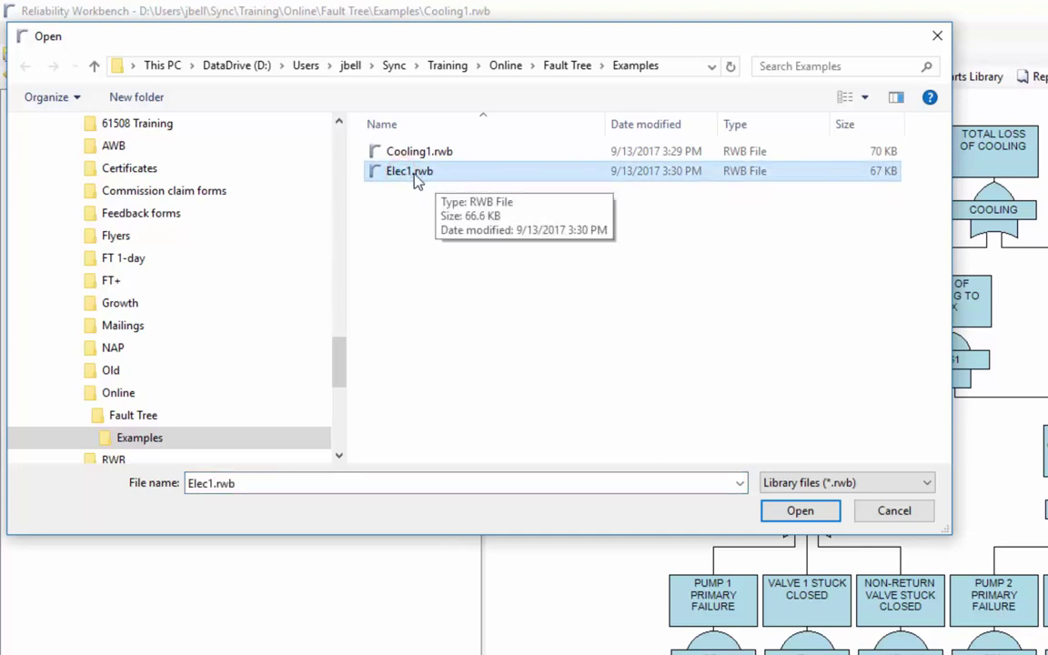
pyautogui.click(799, 511)
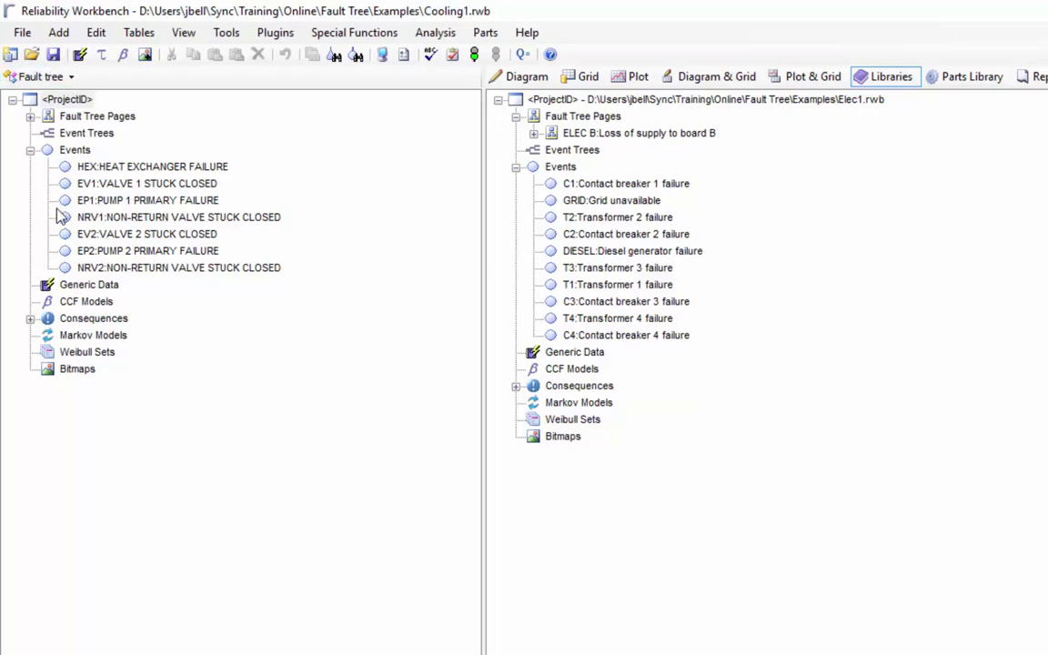
# Copy the ELEC B fault tree from the Elec1 library into Cooling's Fault Tree Pages.
pyautogui.click(30, 115)
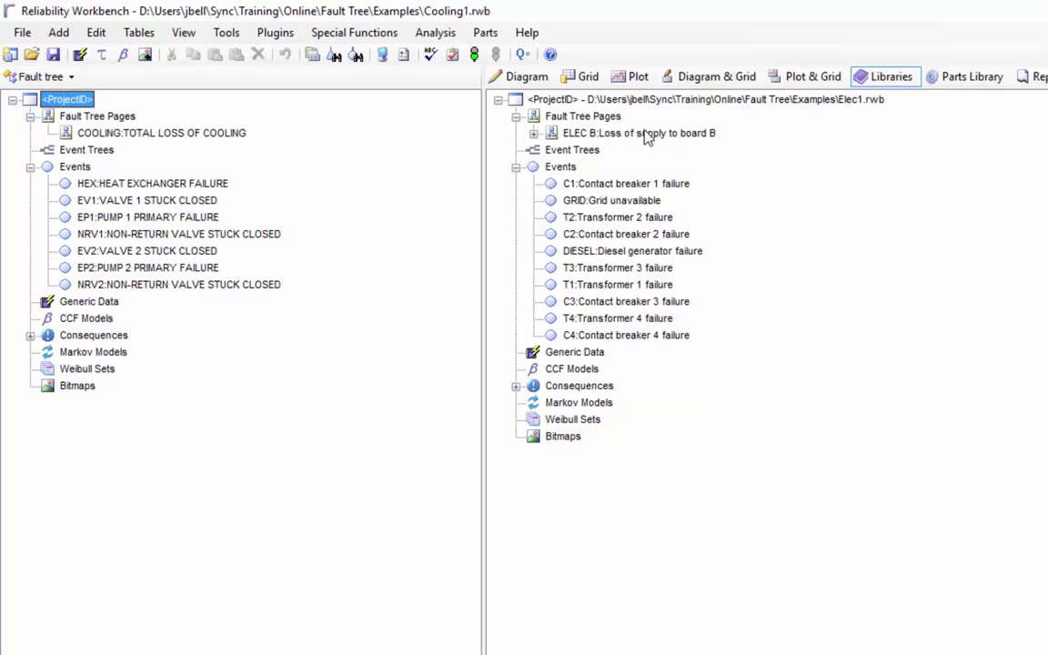
pyautogui.moveTo(646, 135); pyautogui.dragTo(50, 120)
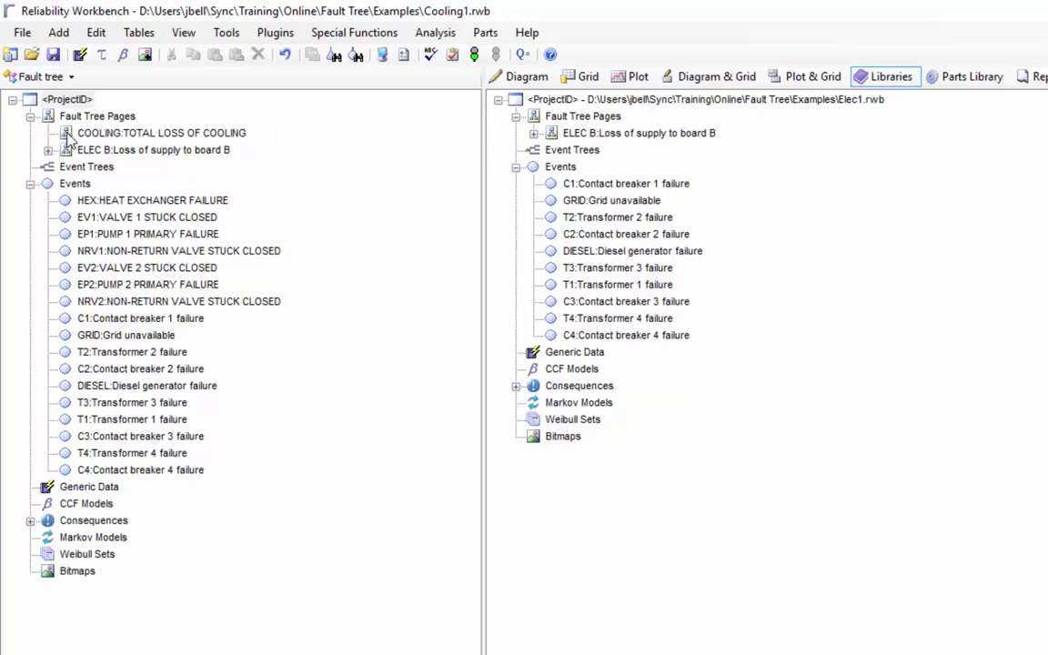
# In Diagram view, inspect the ELEC B tree, then display COOLING: TOTAL LOSS OF COOLING.
pyautogui.click(516, 80)
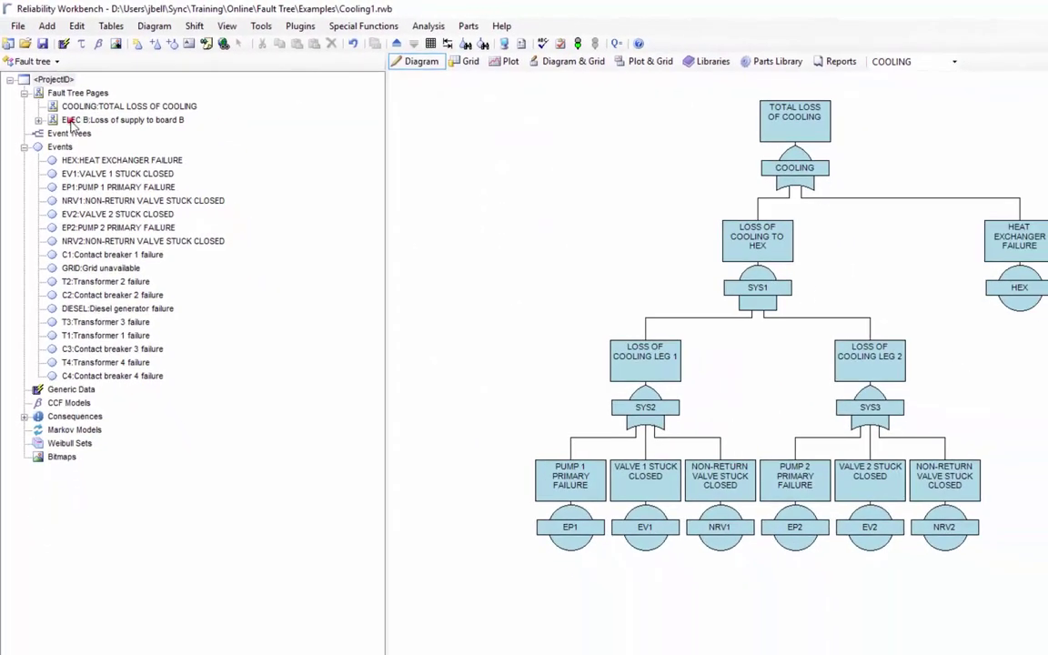
pyautogui.click(70, 121)
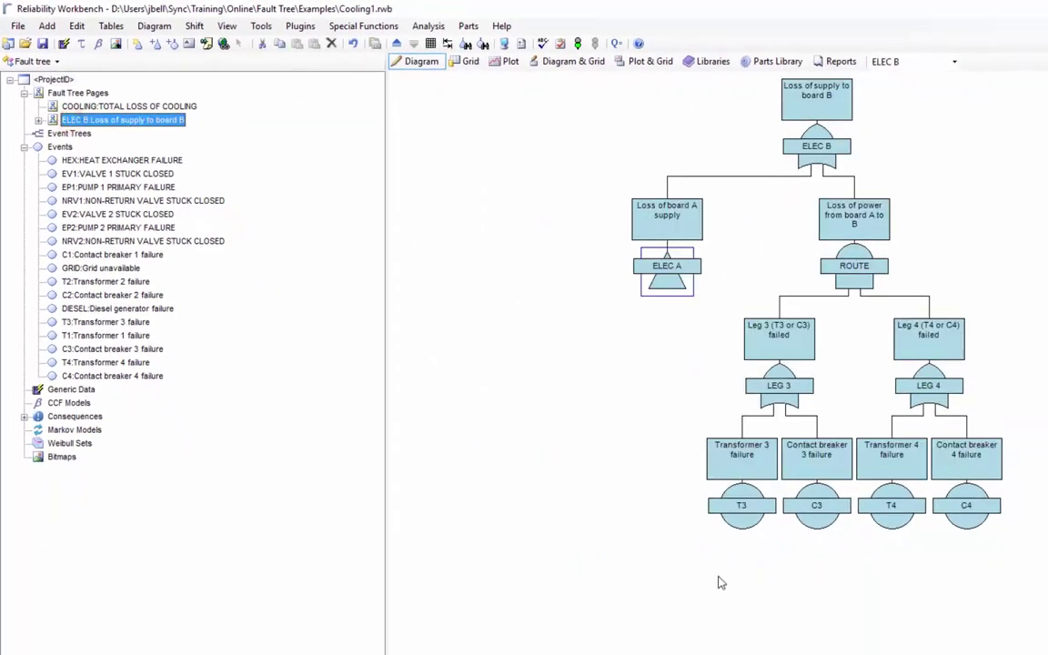
pyautogui.click(79, 107)
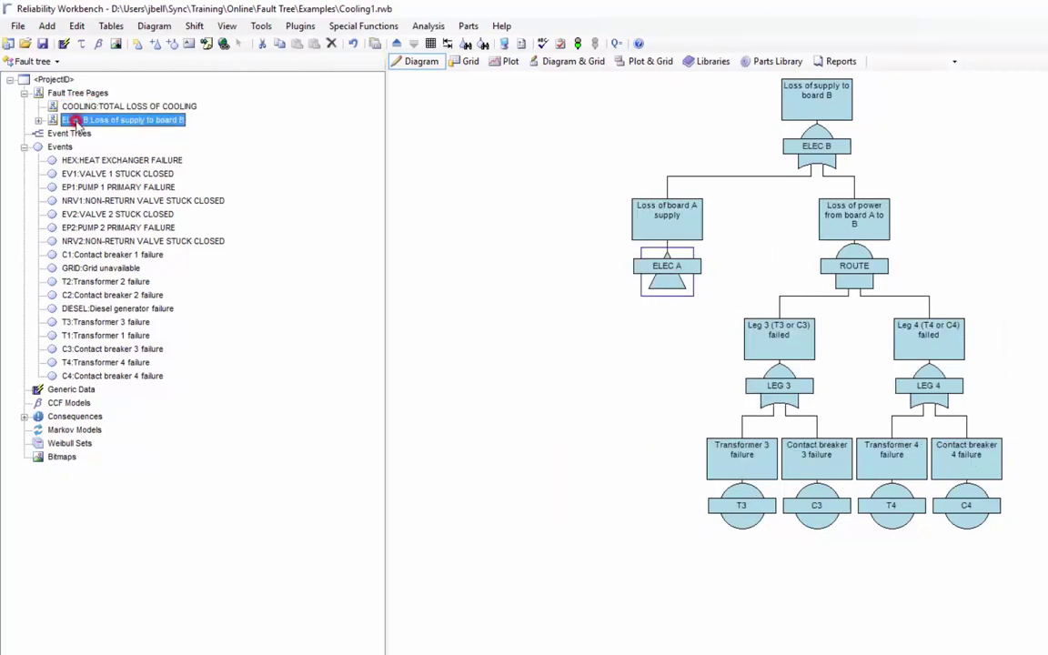
pyautogui.click(86, 108)
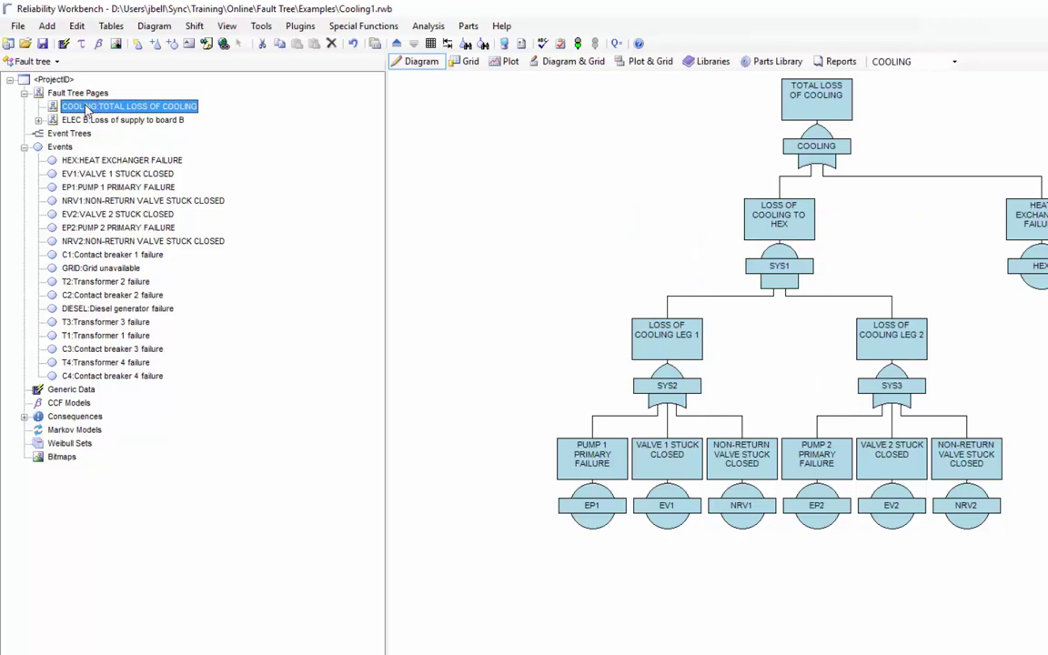
# Add the existing ELEC B gate as a new input under the COOLING gate.
pyautogui.click(156, 44)
pyautogui.click(817, 125)
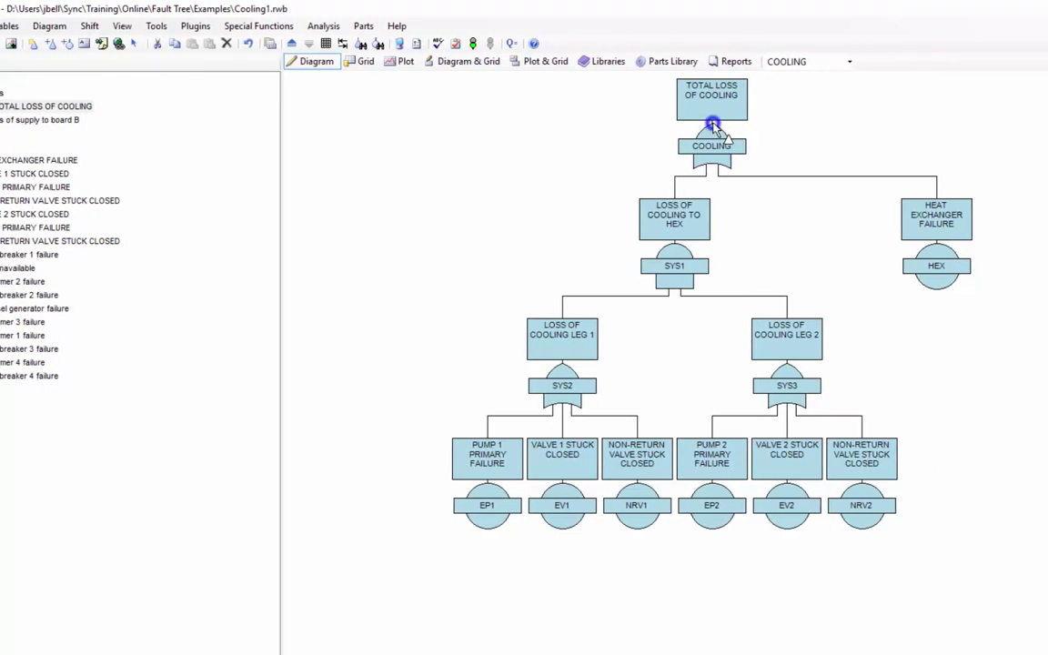
pyautogui.click(330, 393)
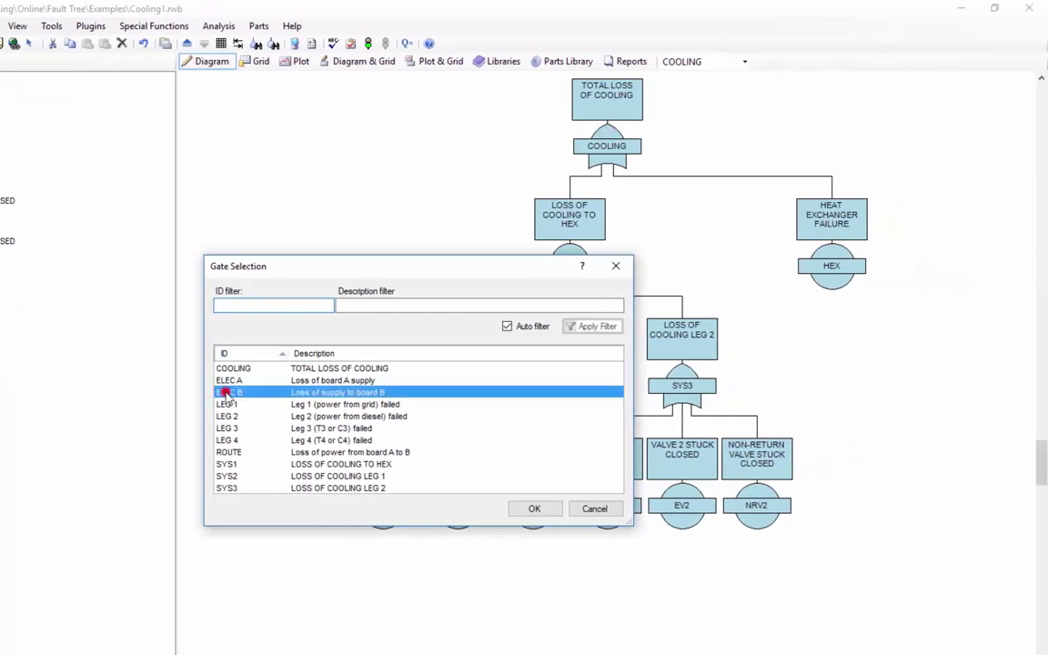
pyautogui.click(535, 509)
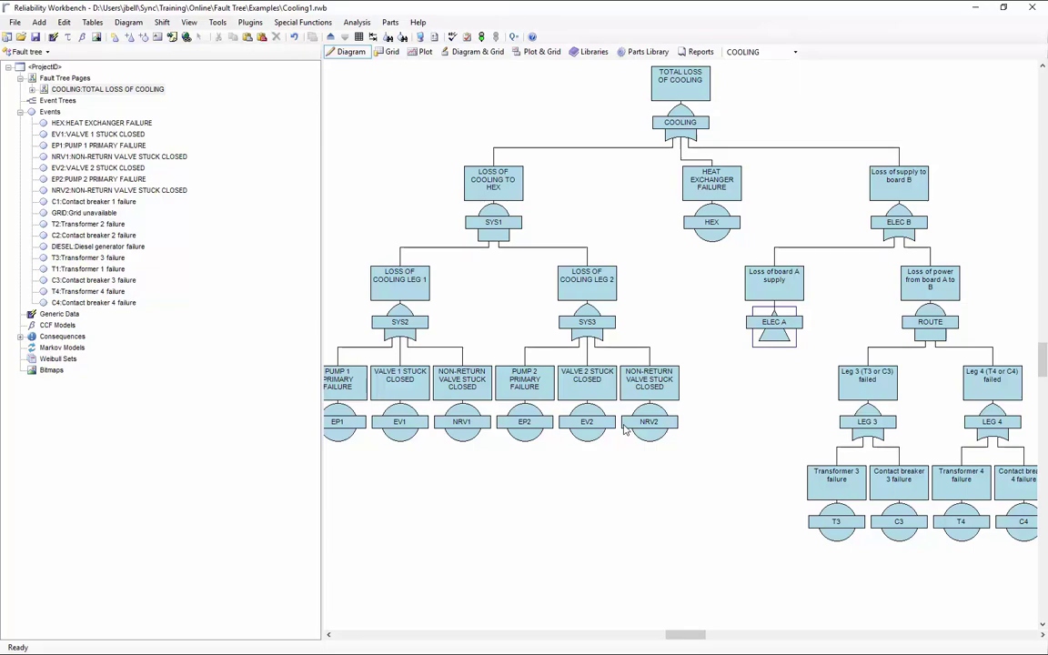
# Switch to the Libraries view to see Elec1 beside the Cooling1 project, then open File.
pyautogui.click(596, 52)
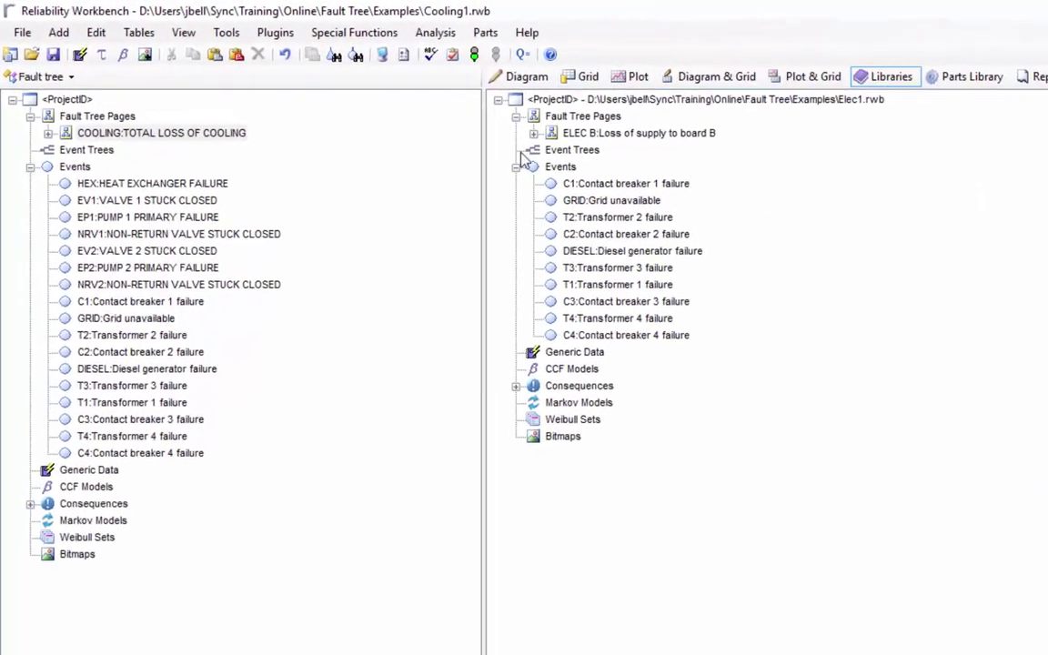
pyautogui.hotkey('alt', 'Right')
pyautogui.press('Escape')
pyautogui.click(19, 34)
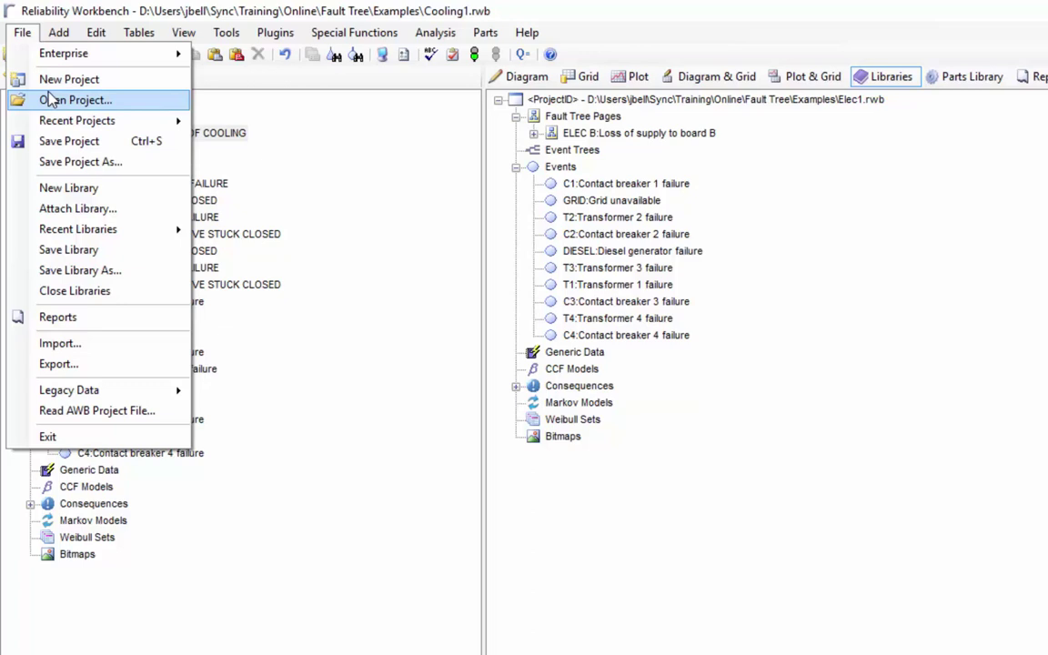
pyautogui.click(16, 25)
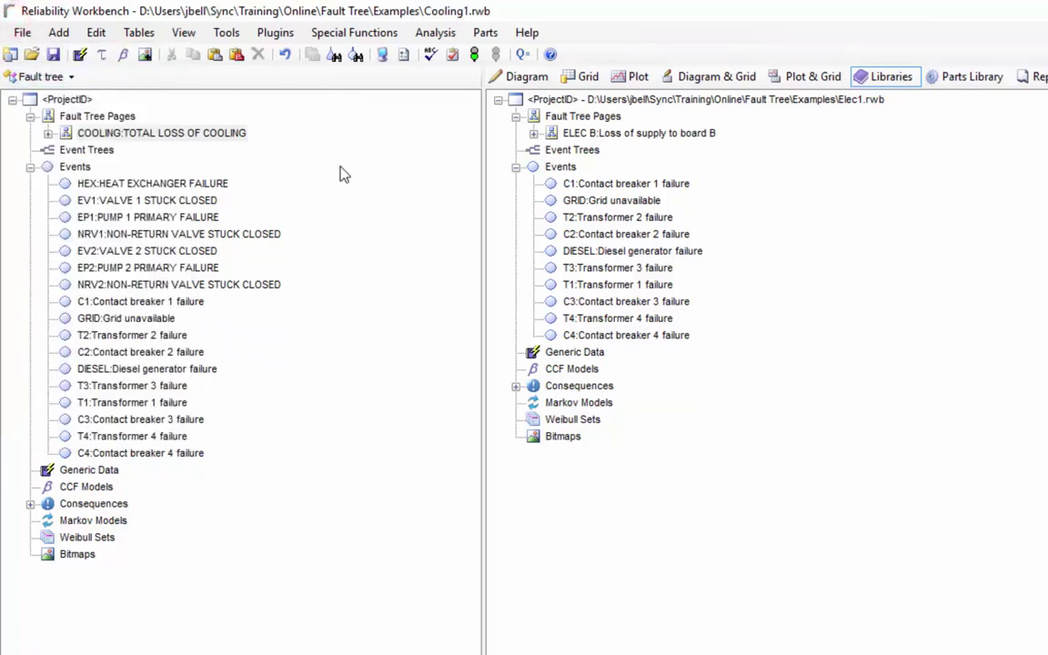
pyautogui.click(25, 32)
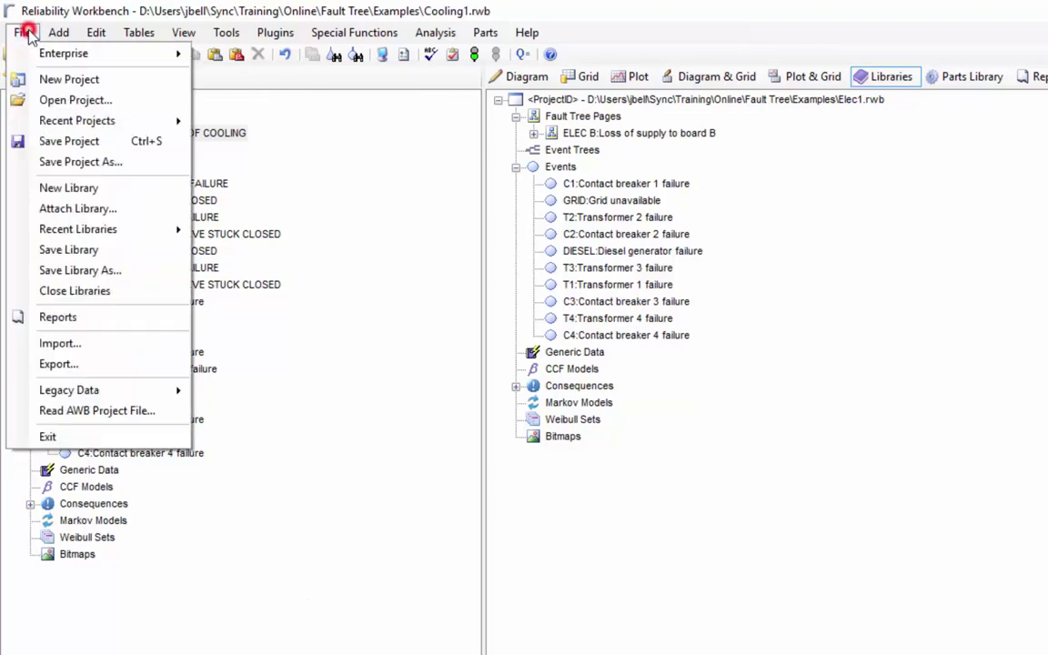
# Dismiss the File menu and bring up the Special Functions menu.
pyautogui.click(599, 539)
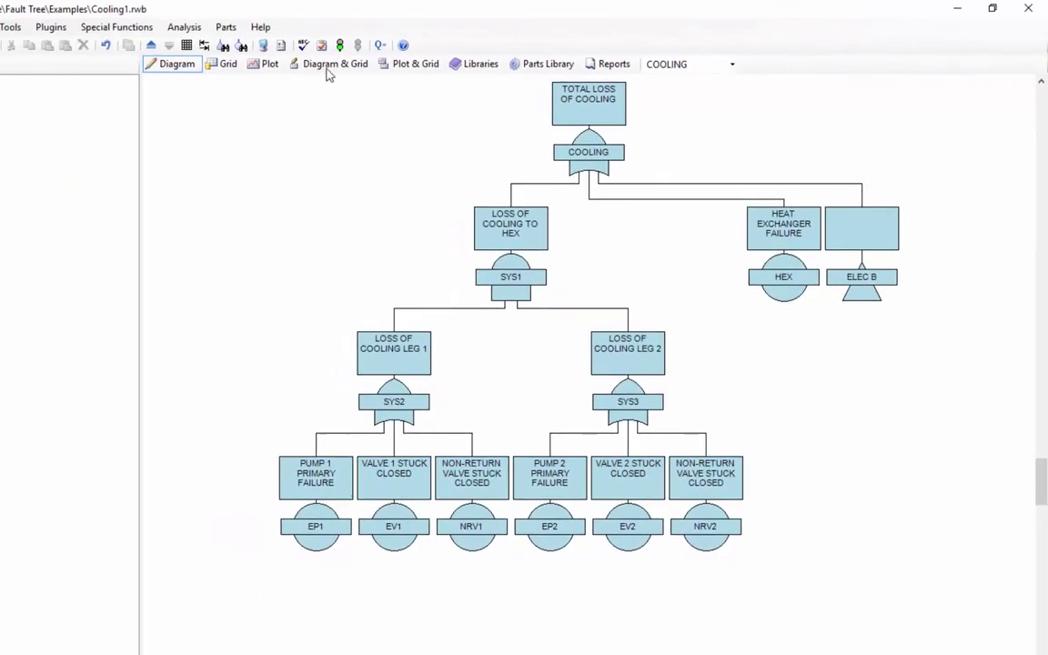
pyautogui.click(88, 27)
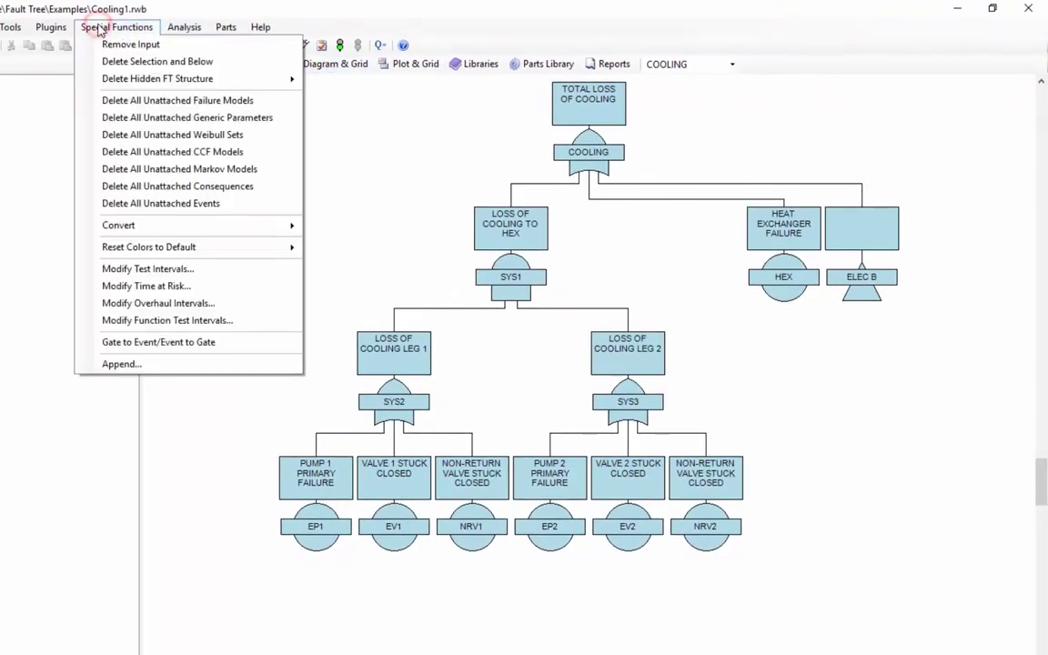
# Open Batch Append and add Elec1.rwb from the Examples folder to the project list.
pyautogui.click(94, 365)
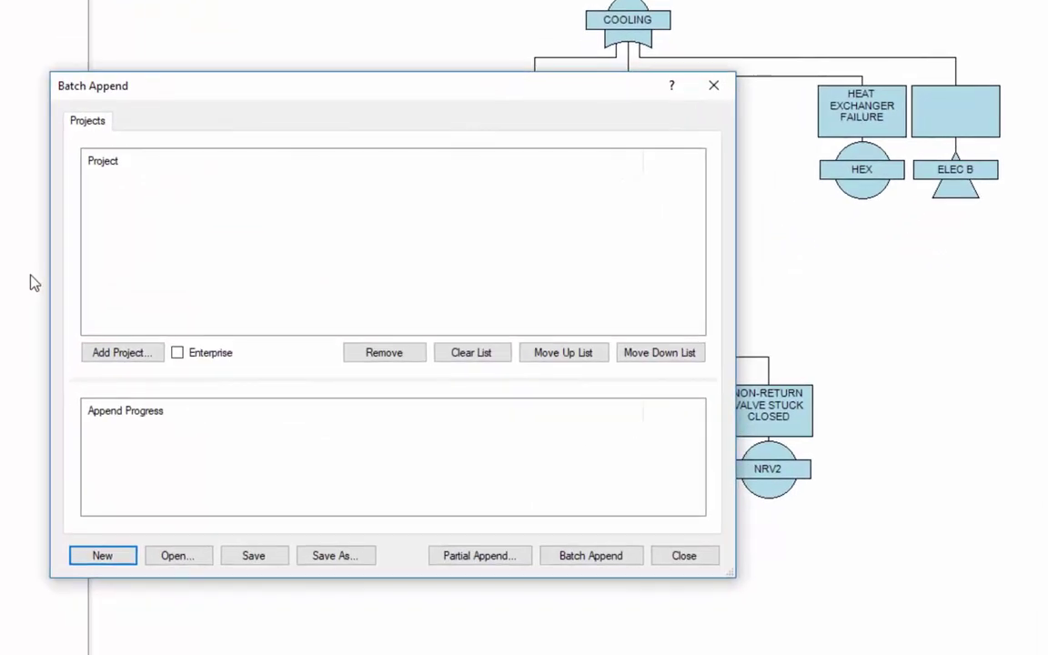
pyautogui.click(115, 357)
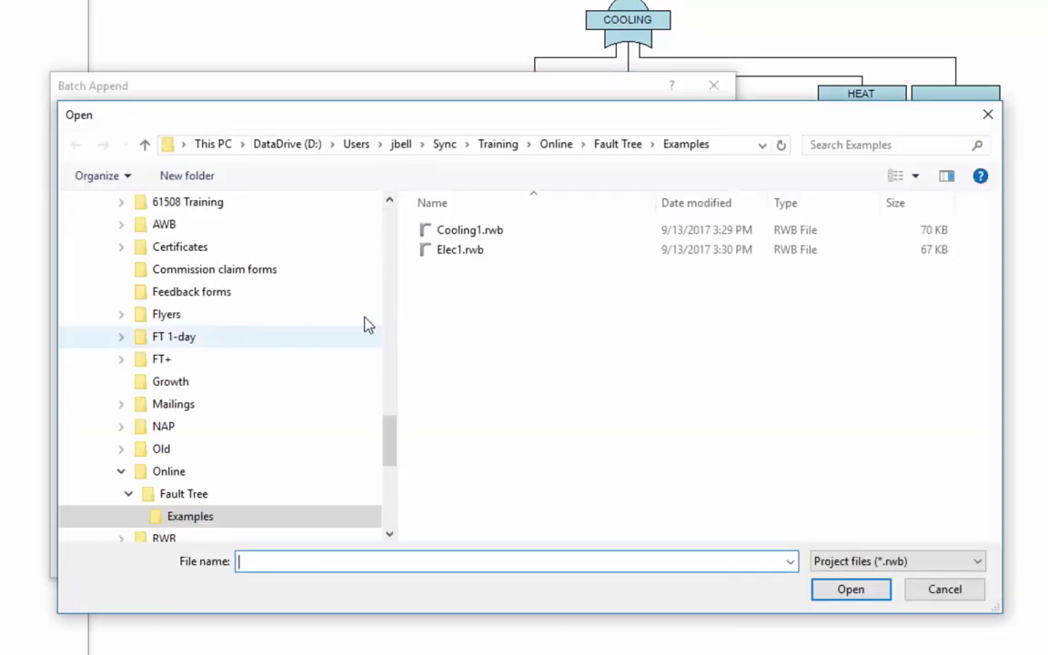
pyautogui.click(459, 252)
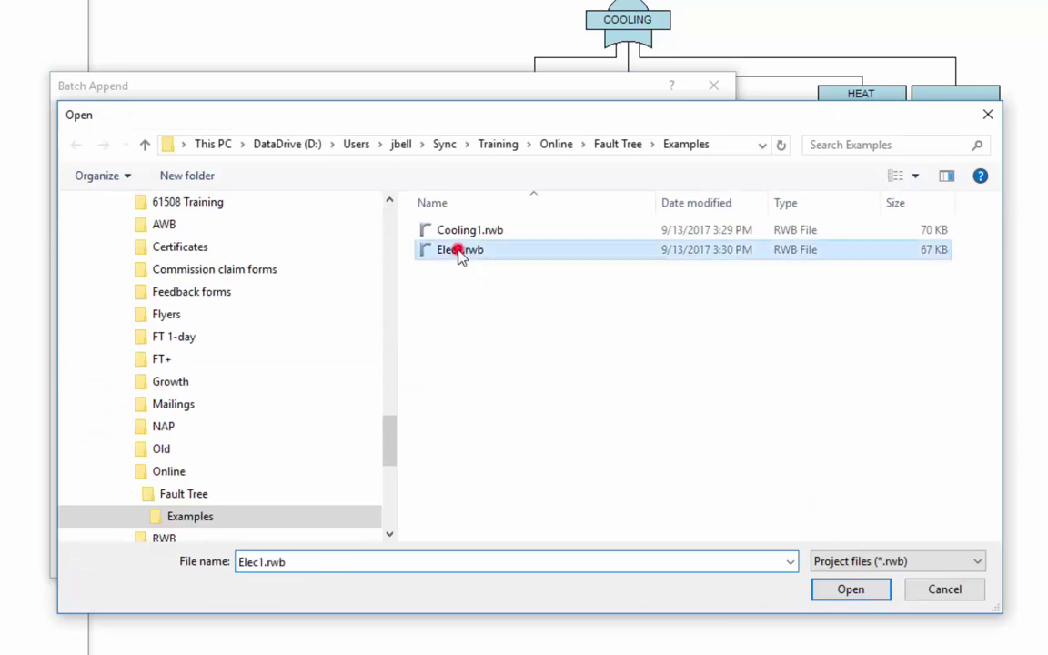
pyautogui.click(851, 591)
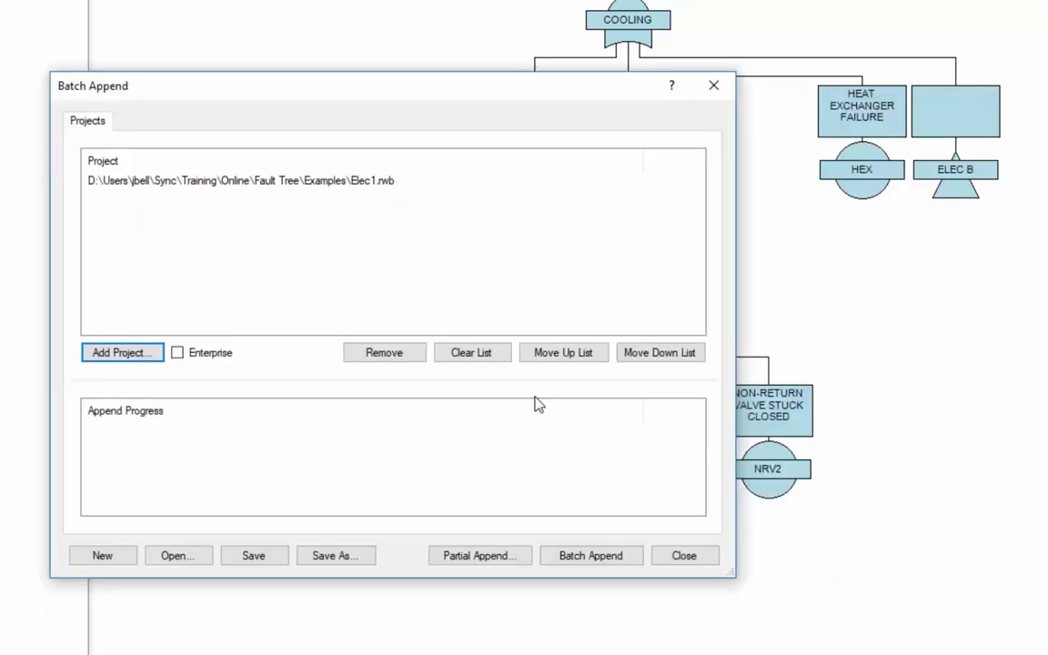
# Batch-append Elec1.rwb into Cooling1, expanding ELEC B into LEG 3 and LEG 4, then close.
pyautogui.click(593, 556)
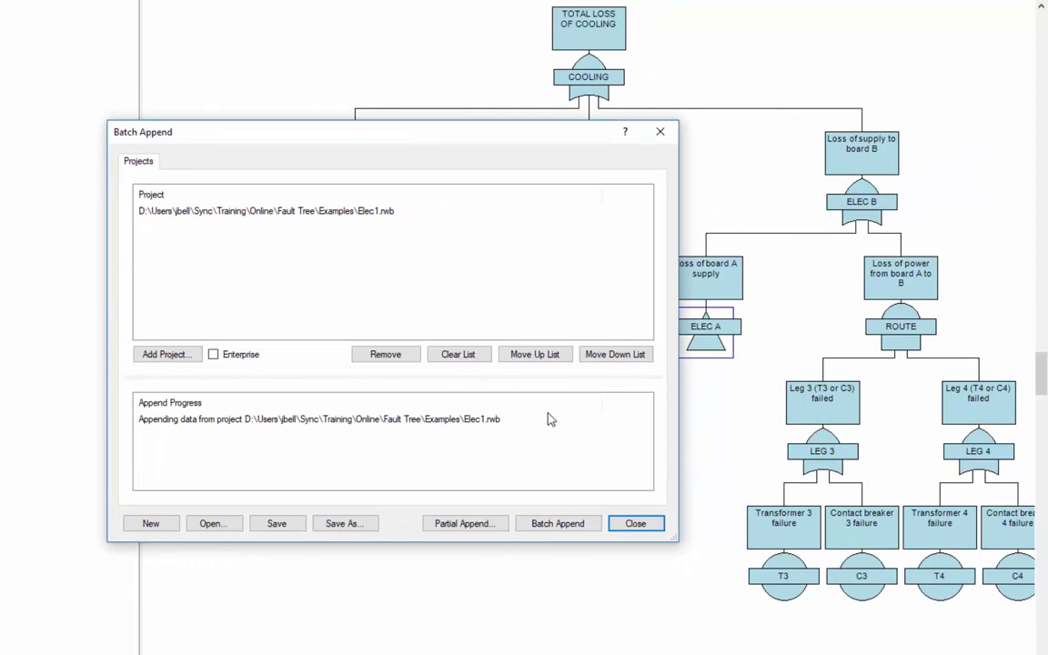
pyautogui.click(635, 523)
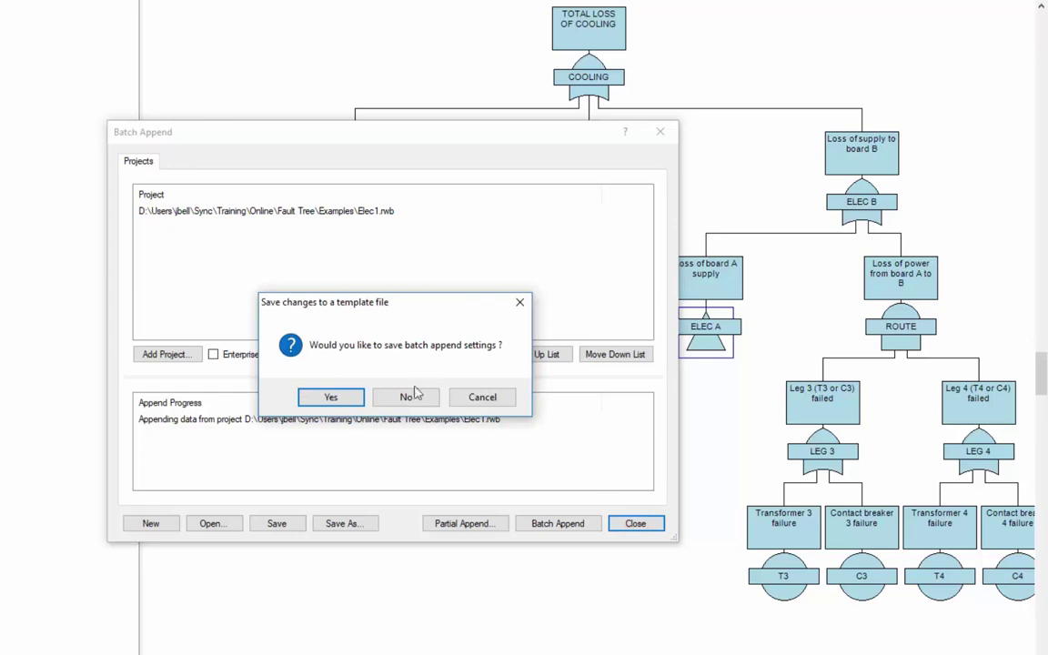
# Decline saving the append settings as a template.
pyautogui.click(408, 397)
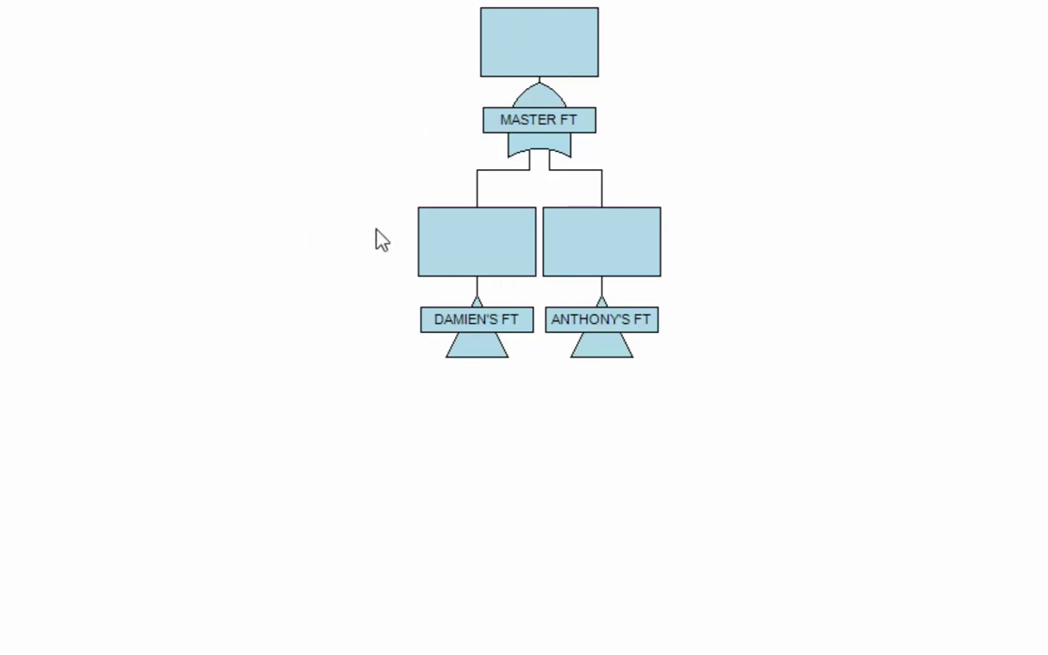
# Batch-append Damien's FT.rwb and Anthony's FT.rwb under the MASTER FT gate.
pyautogui.click(139, 28)
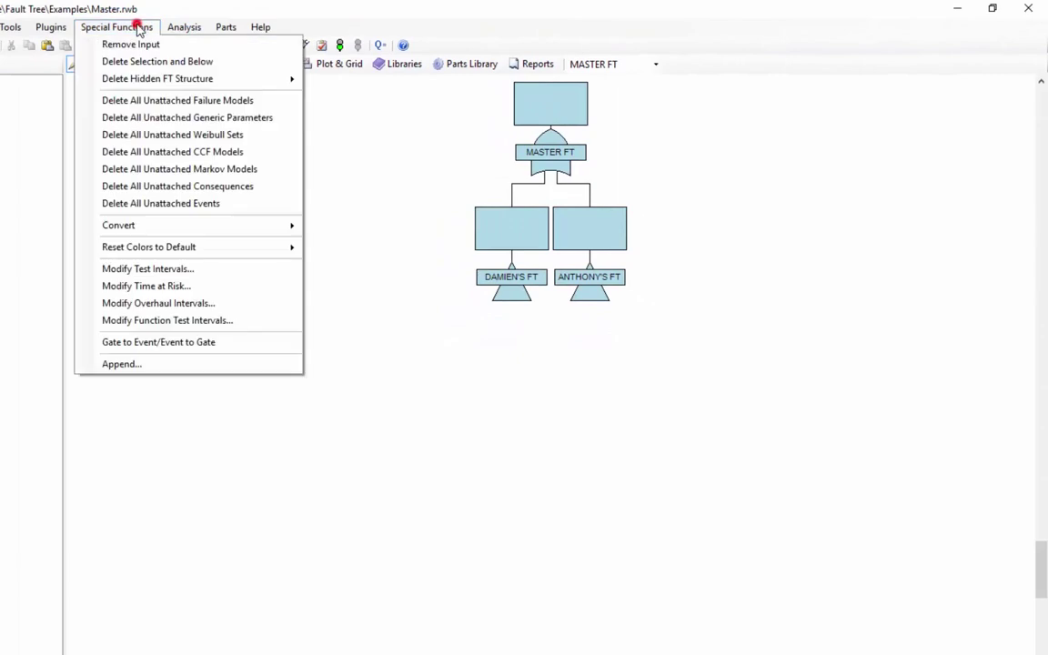
pyautogui.click(125, 366)
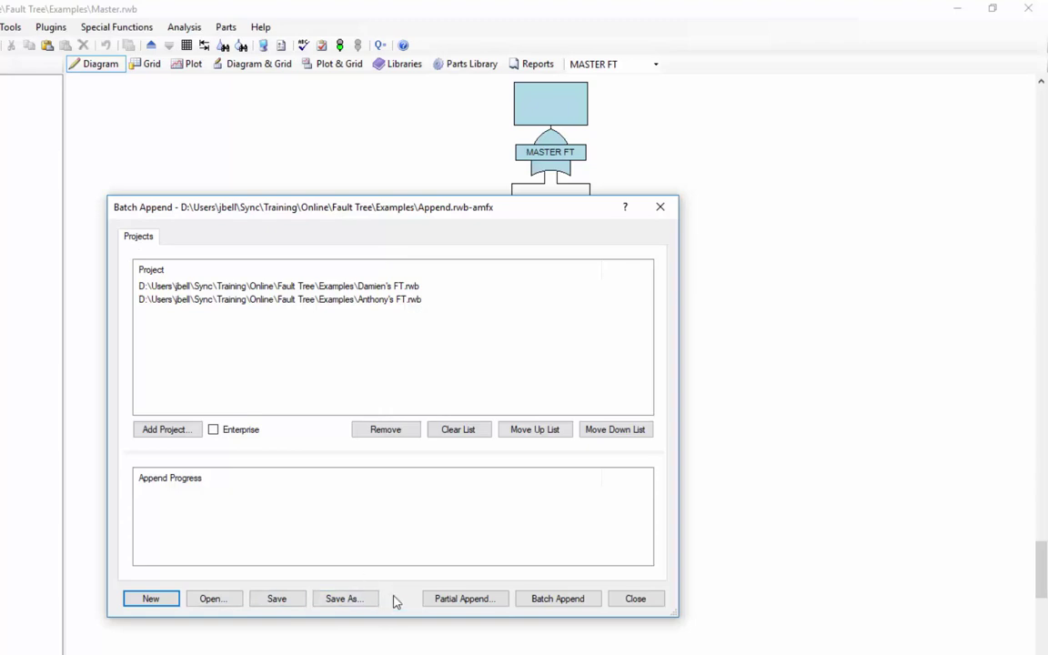
pyautogui.click(558, 599)
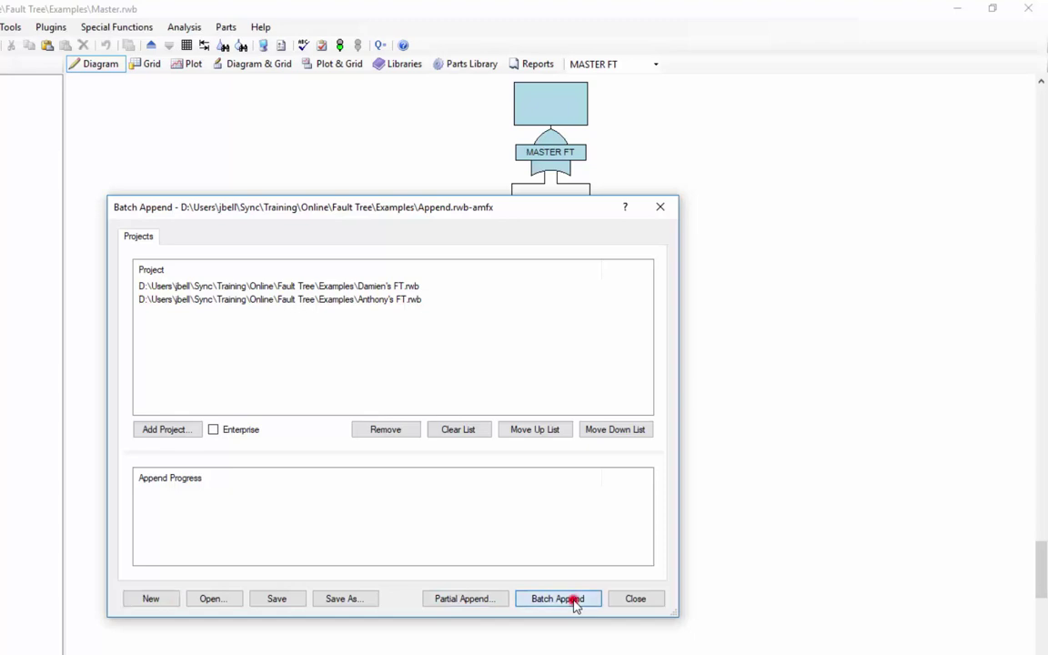
pyautogui.click(635, 599)
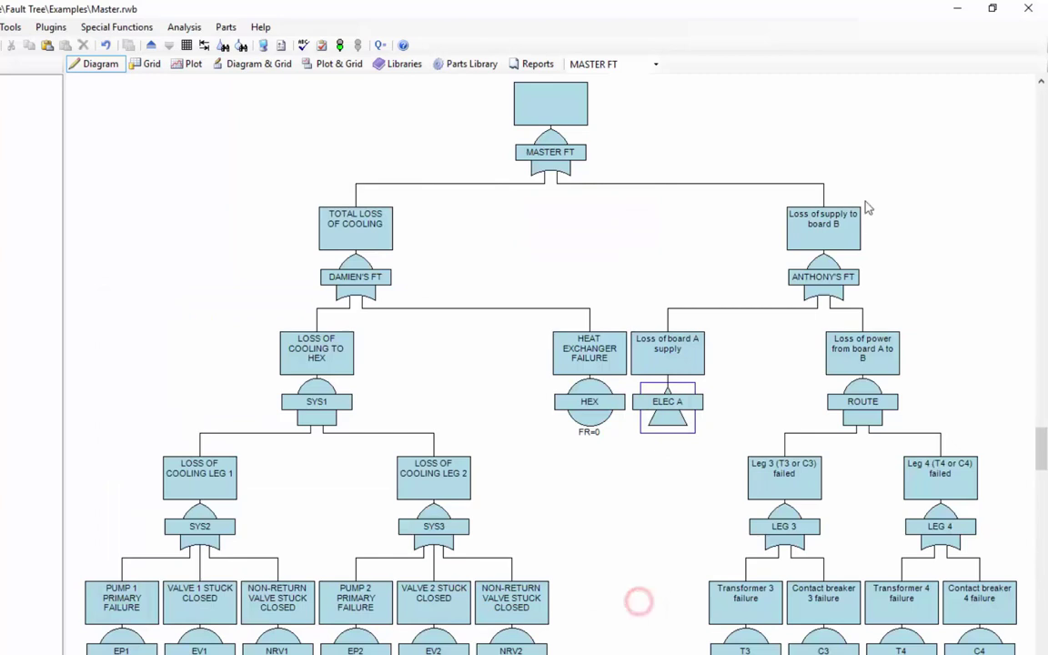
pyautogui.click(335, 211)
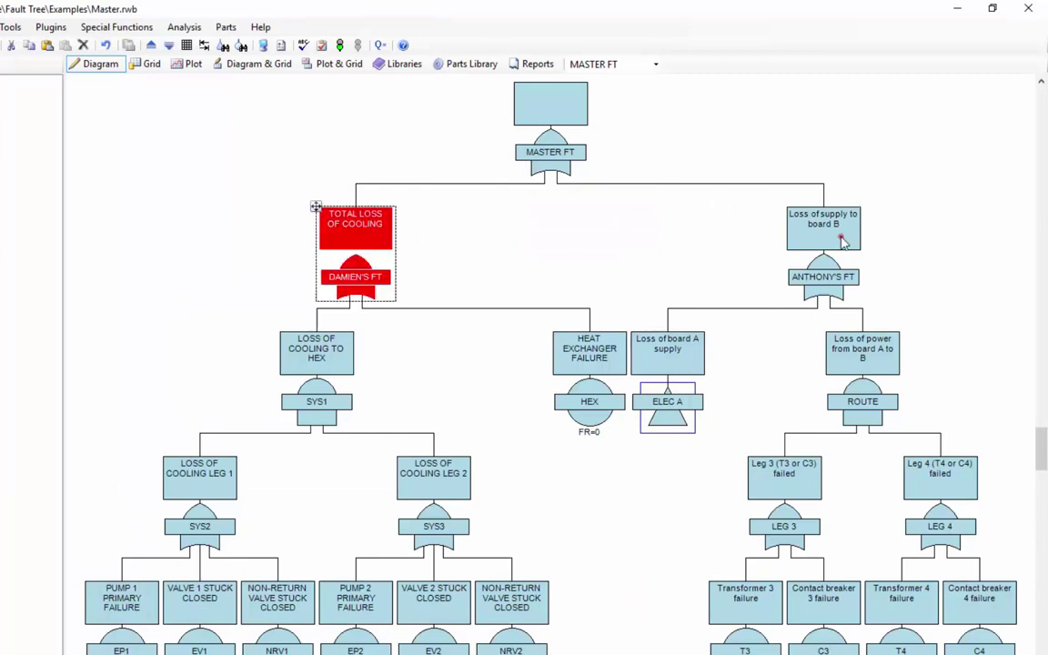
pyautogui.click(788, 211)
pyautogui.click(673, 238)
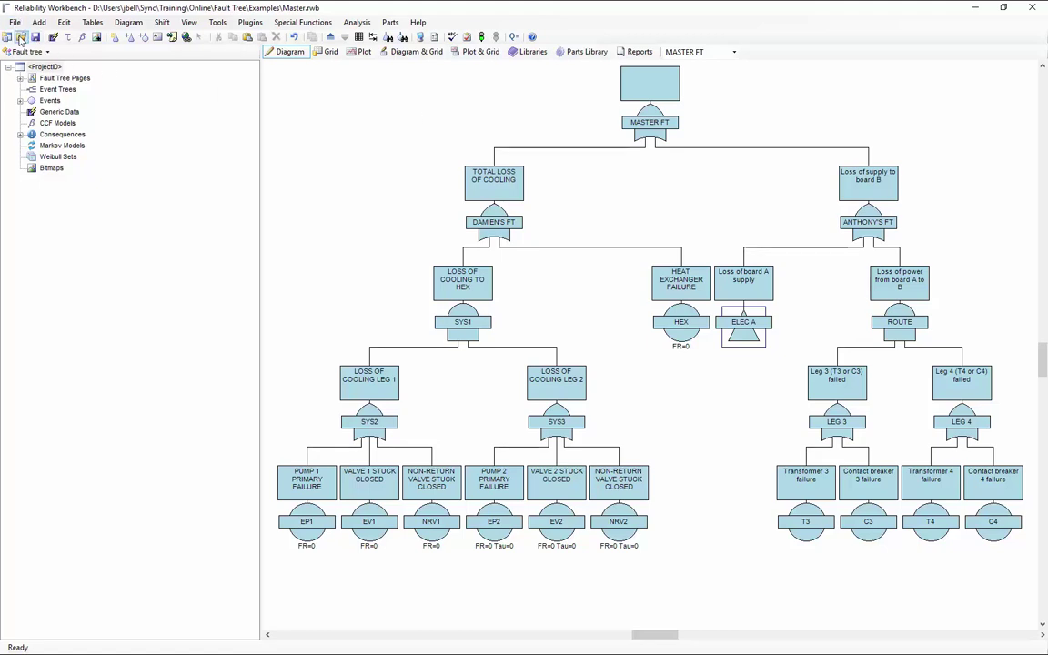
# Reopen Master.rwb from the recent projects list, discarding unsaved changes.
pyautogui.click(14, 22)
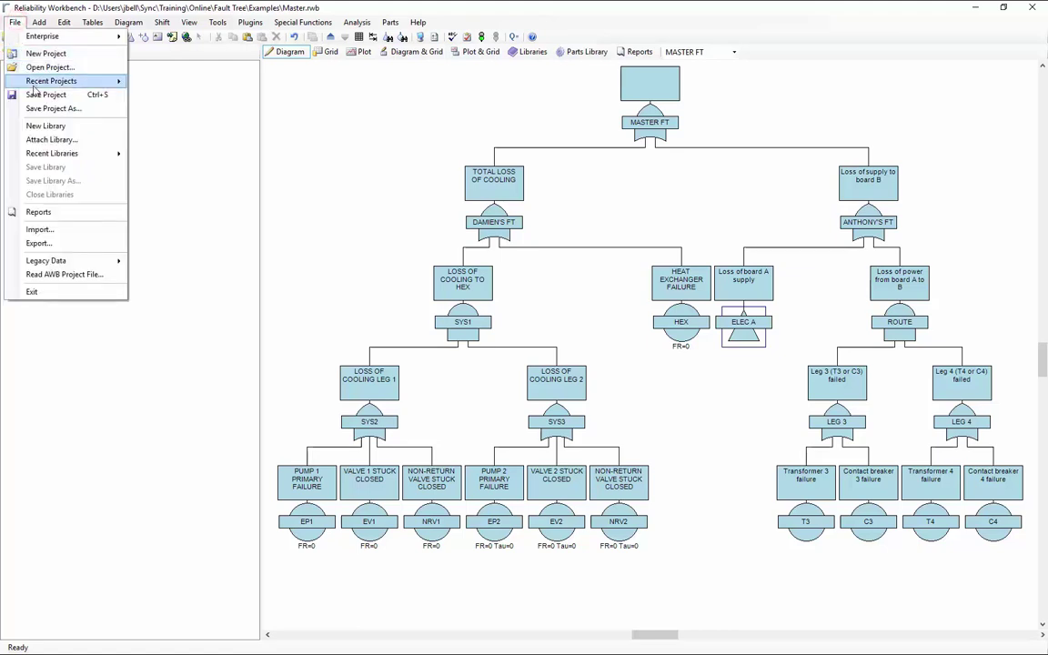
pyautogui.moveTo(33, 88)
pyautogui.click(164, 80)
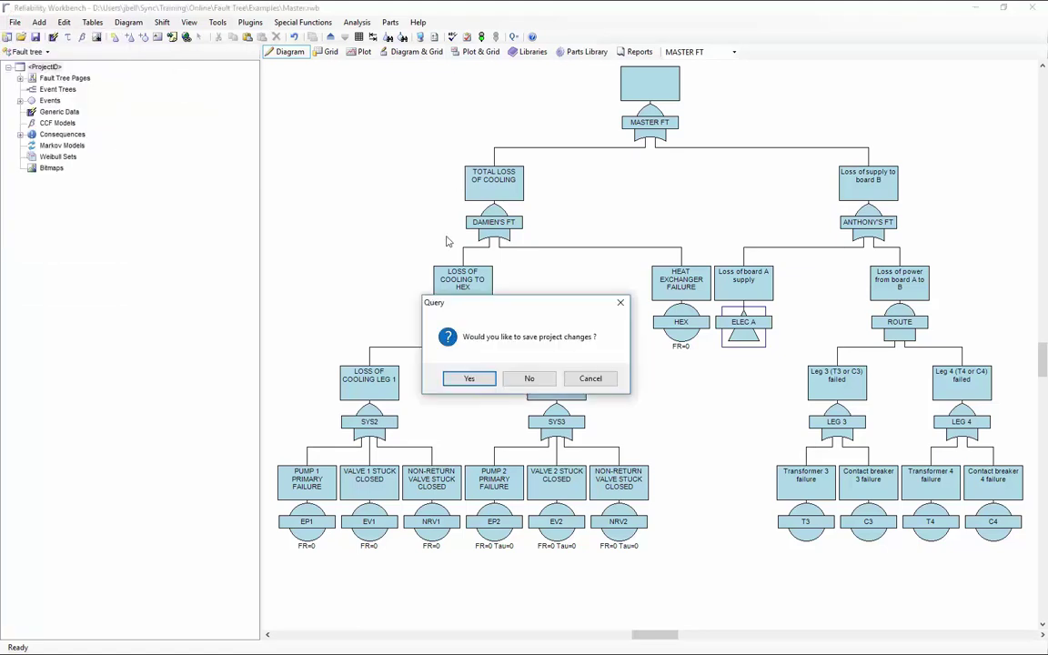
pyautogui.click(530, 377)
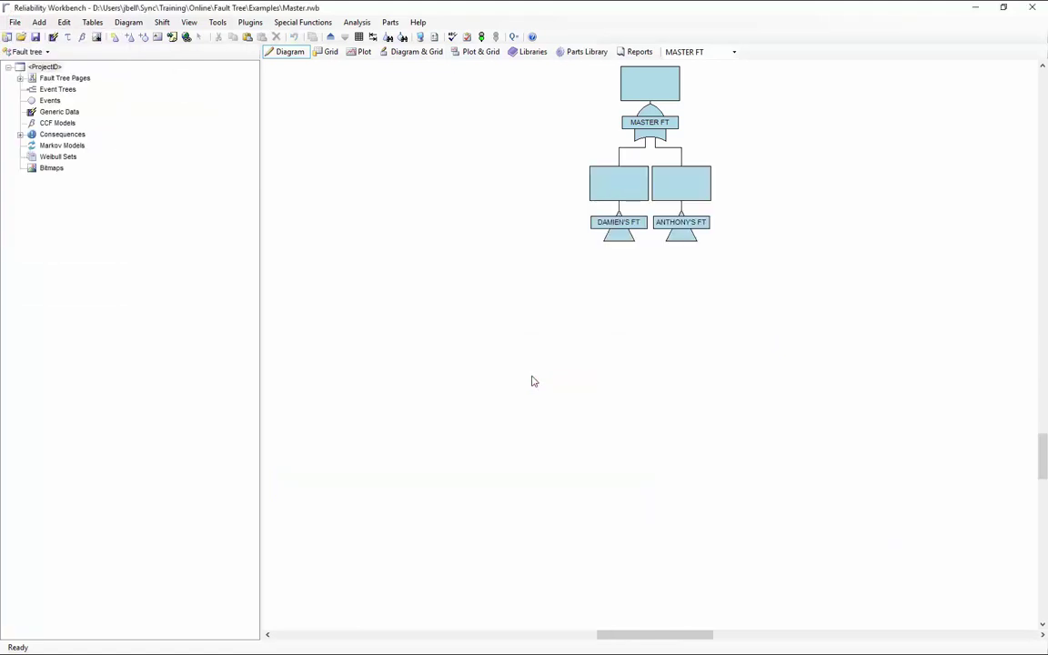
# Batch append both listed fault trees under the MASTER FT gate.
pyautogui.click(303, 22)
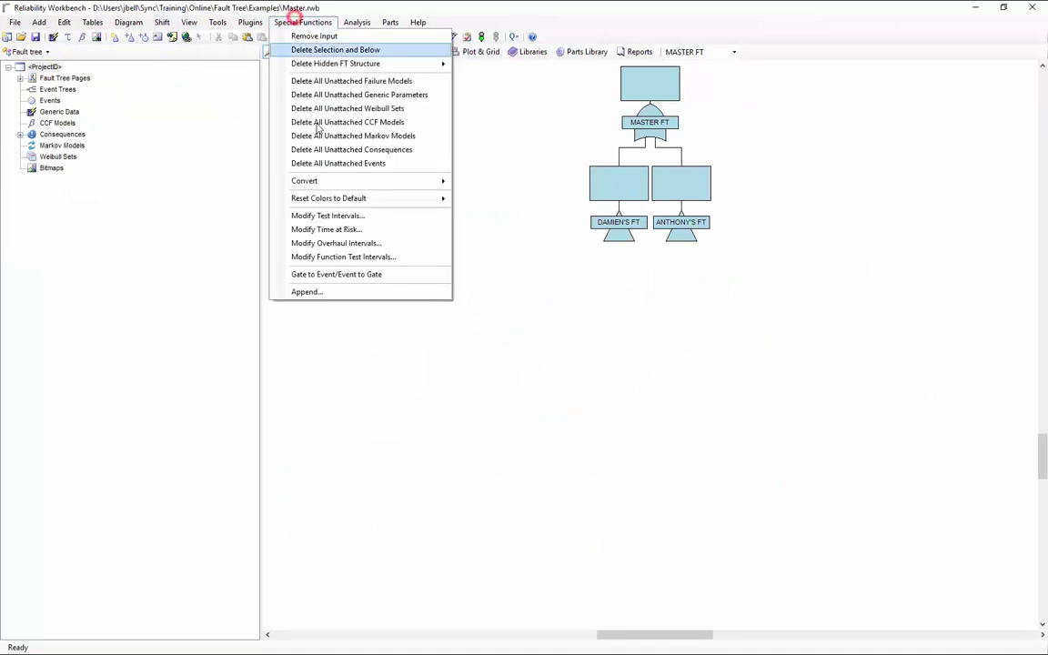
pyautogui.click(328, 294)
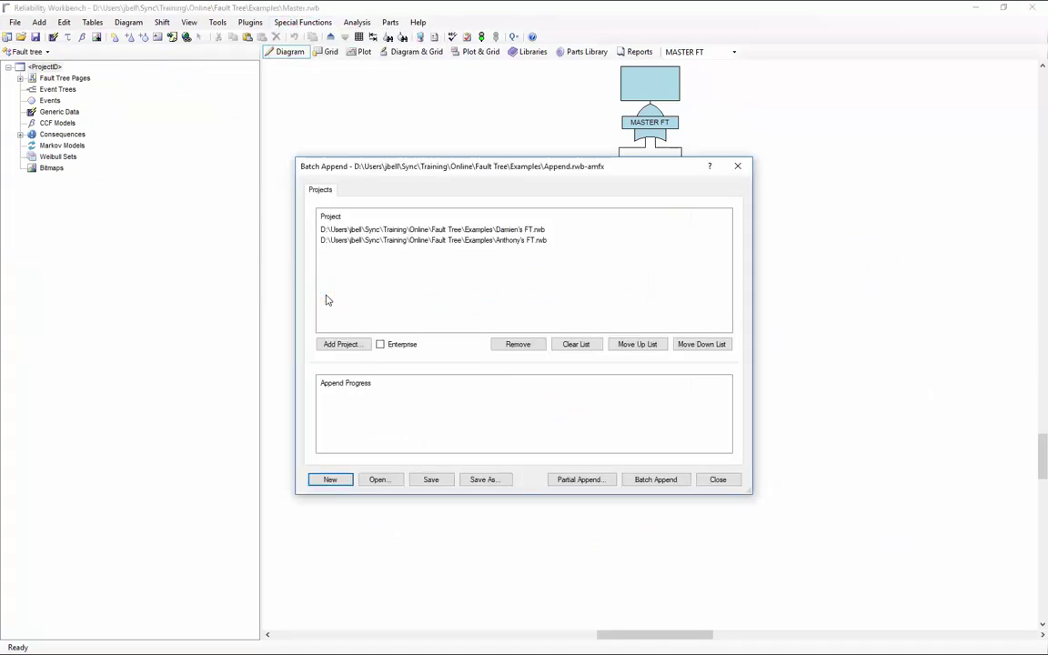
pyautogui.click(654, 479)
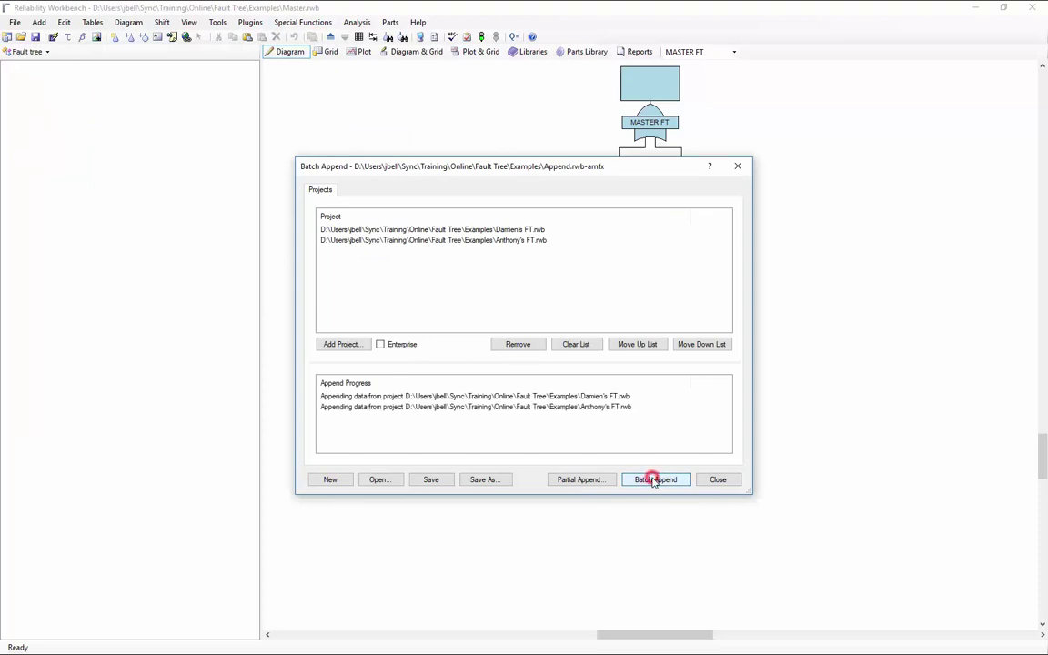
pyautogui.click(721, 481)
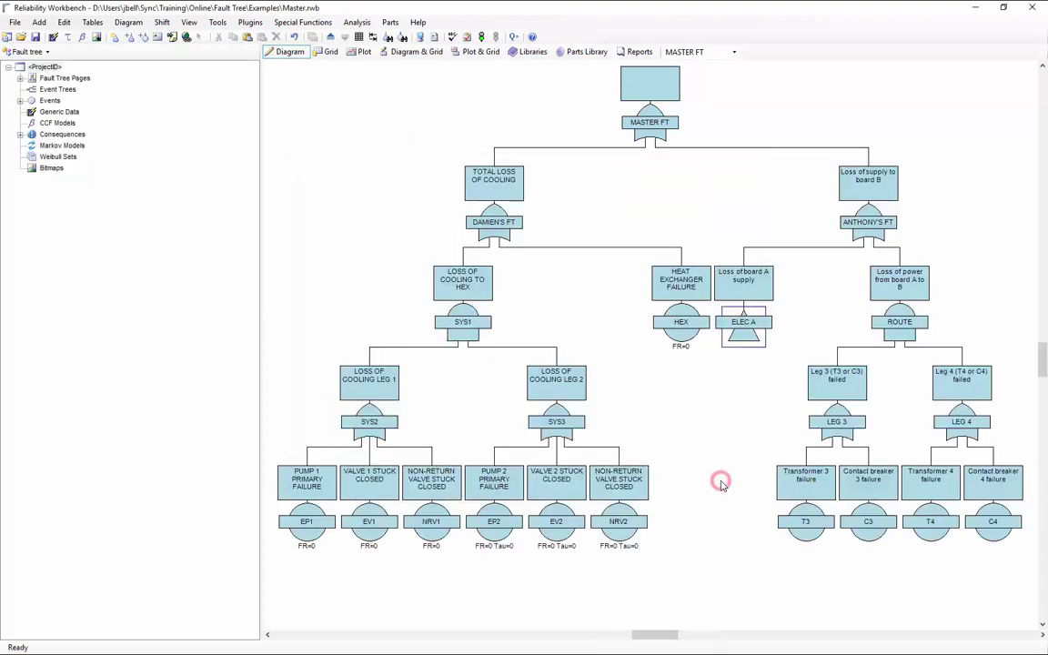